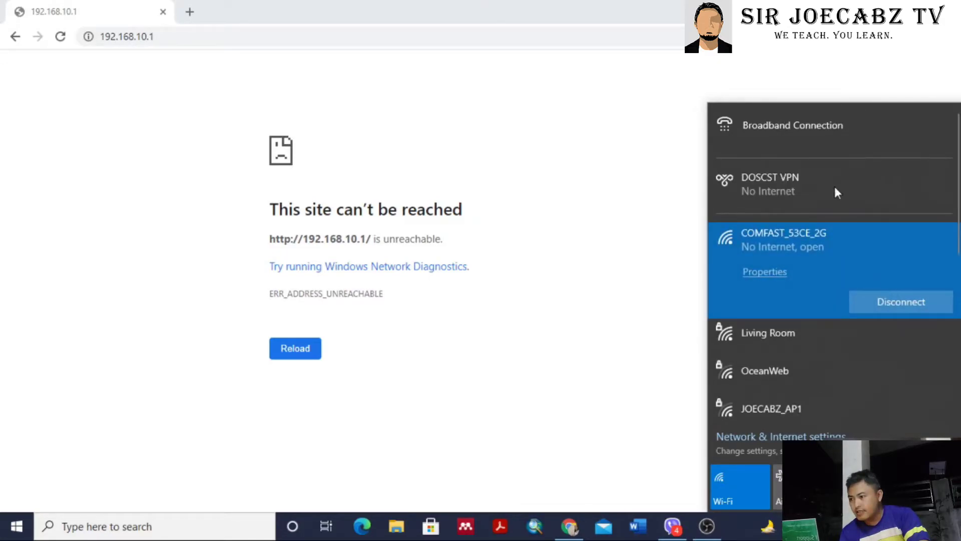
Close the Wi-Fi list and reload 192.168.10.1 in Chrome to reach the COMFAST login page.
click(528, 125)
click(108, 37)
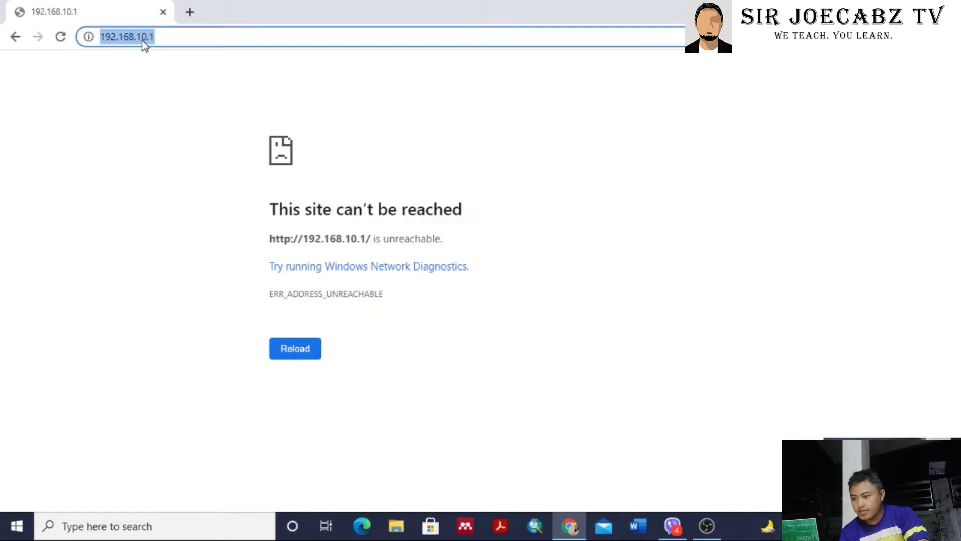
key(Return)
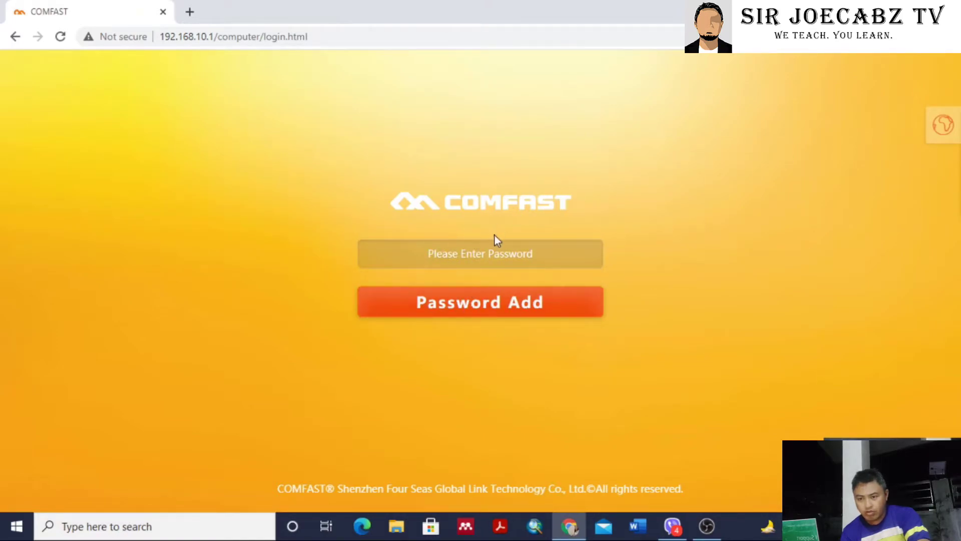
Check the language options, then log in to the COMFAST admin with the admin password.
click(945, 128)
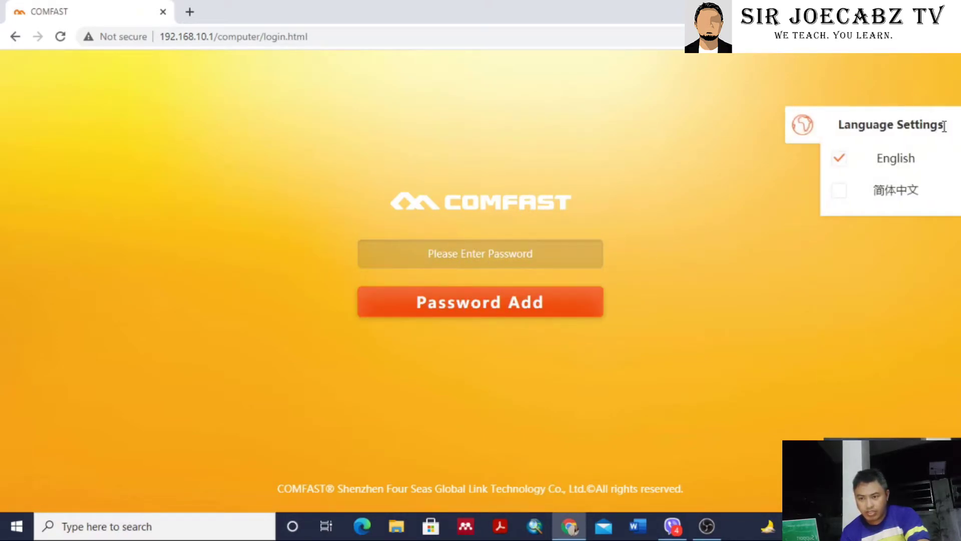
click(805, 128)
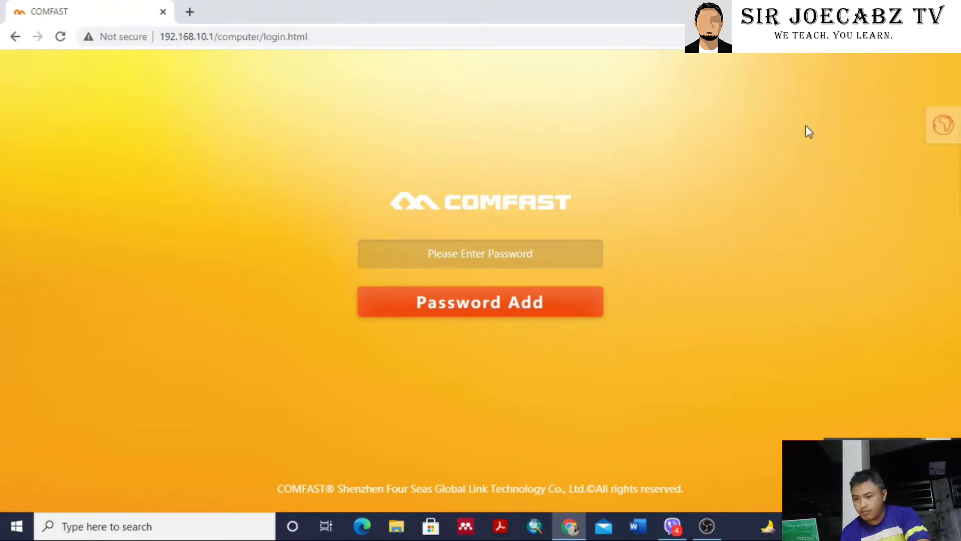
click(949, 133)
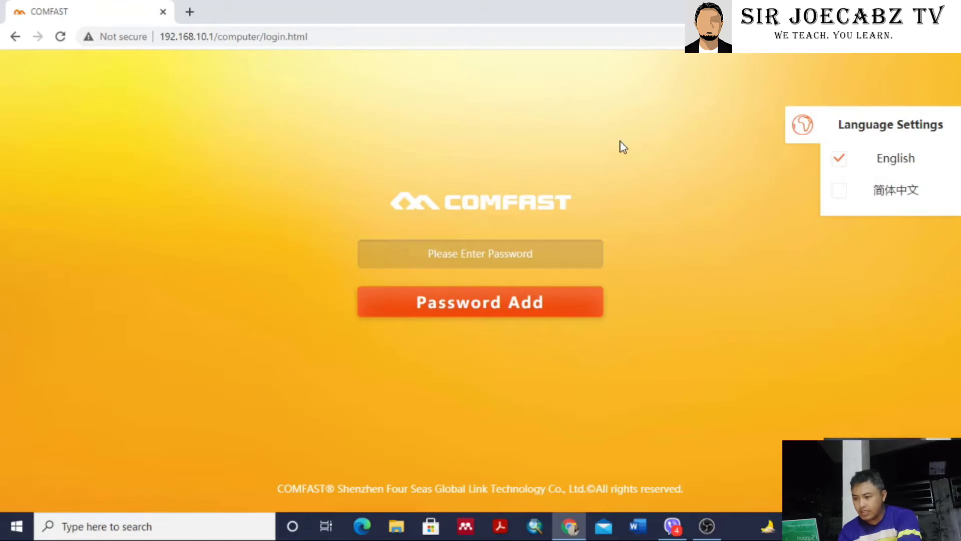
click(480, 256)
click(800, 131)
click(466, 261)
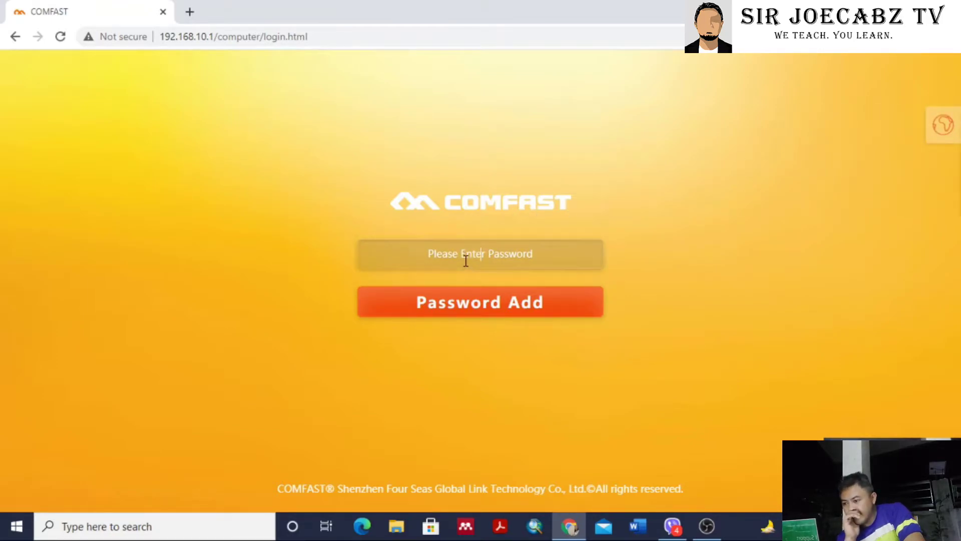
text(admin)
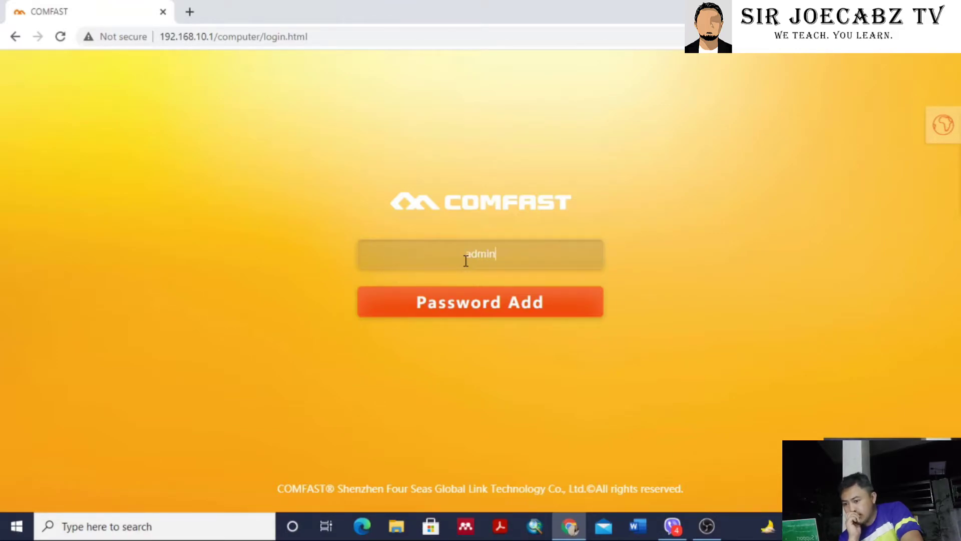
key(Return)
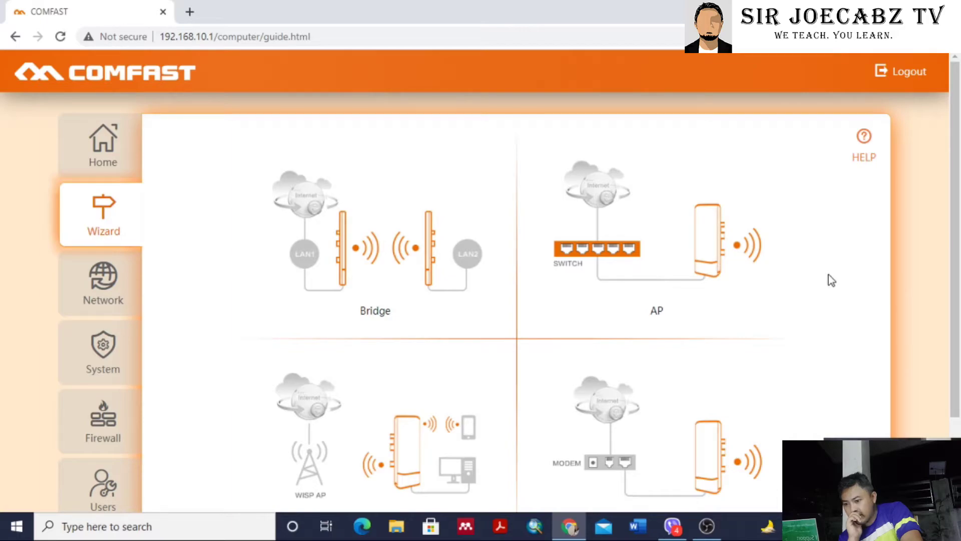
Look over the wizard's scene diagrams and choose the AP scene.
scroll(738, 298, down, 2)
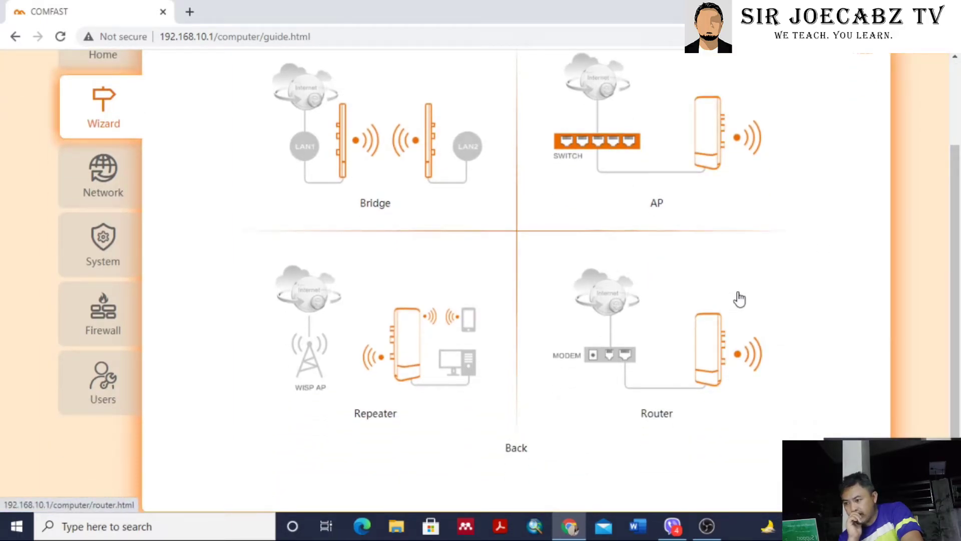
scroll(738, 298, up, 2)
scroll(708, 318, down, 2)
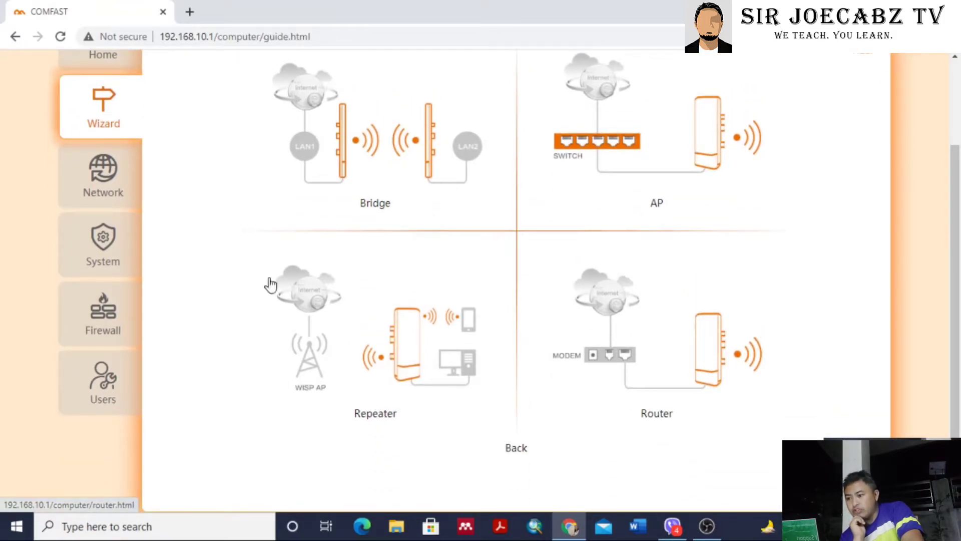
scroll(701, 355, up, 2)
scroll(701, 355, down, 2)
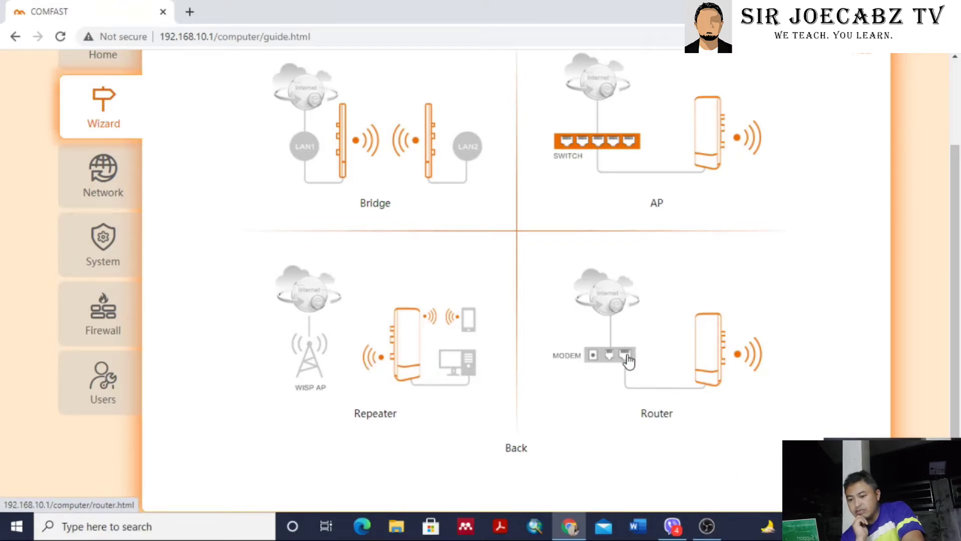
click(635, 135)
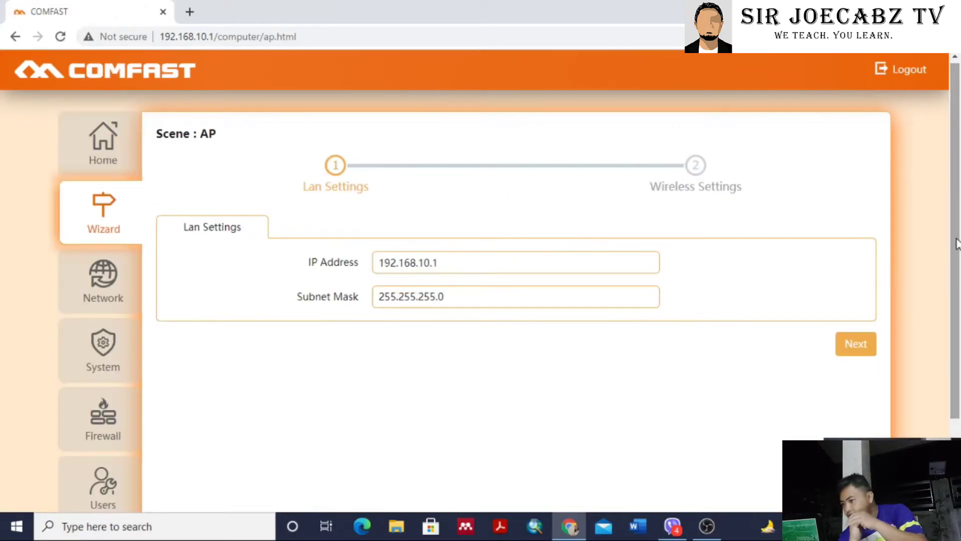
Change the LAN IP address from 192.168.10.1 to 192.168.2.1 and continue to Wireless Settings.
click(429, 263)
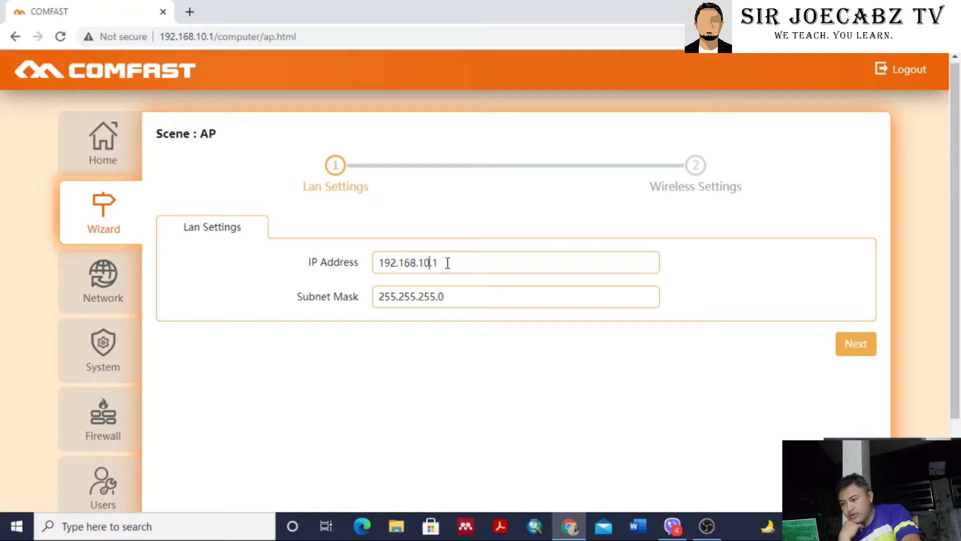
drag(379, 263, 441, 262)
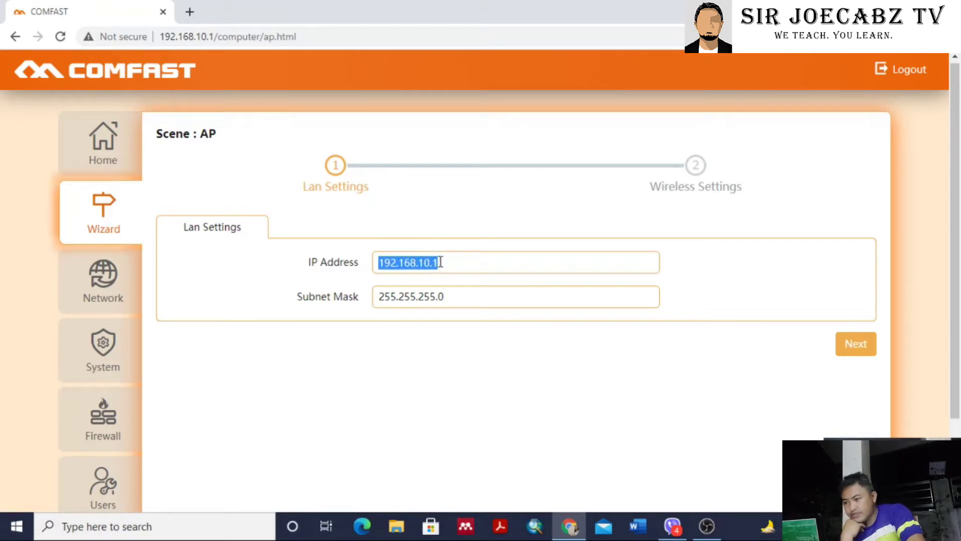
click(429, 261)
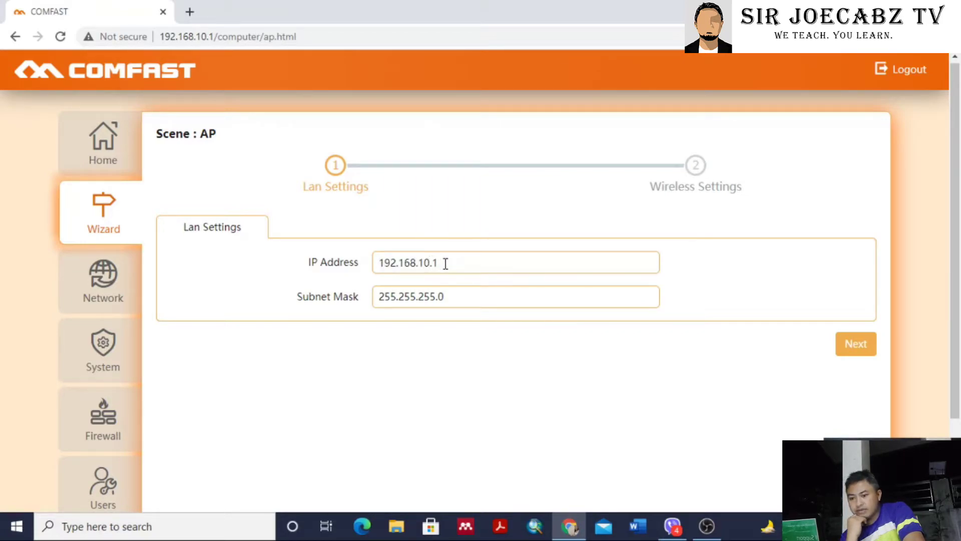
key(BackSpace)
key(BackSpace)
text(2)
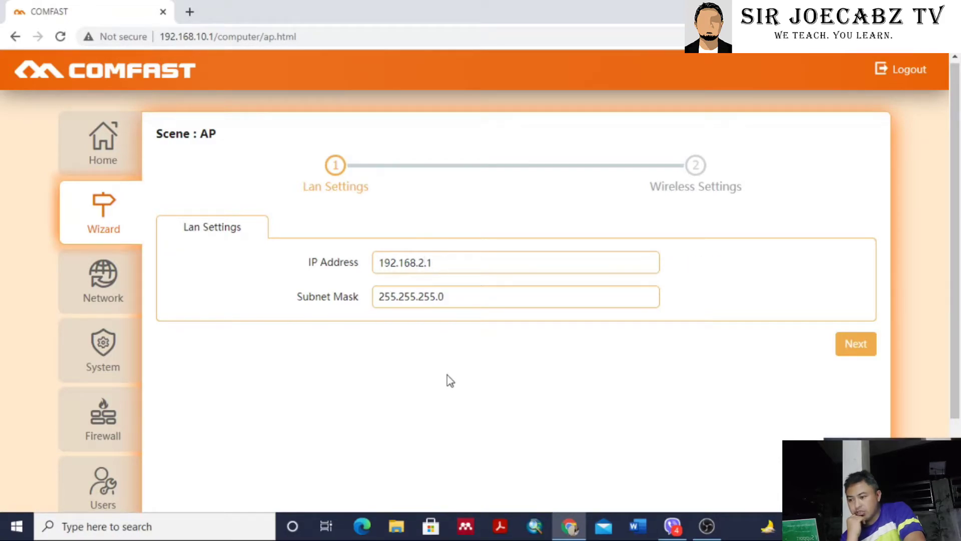
click(868, 351)
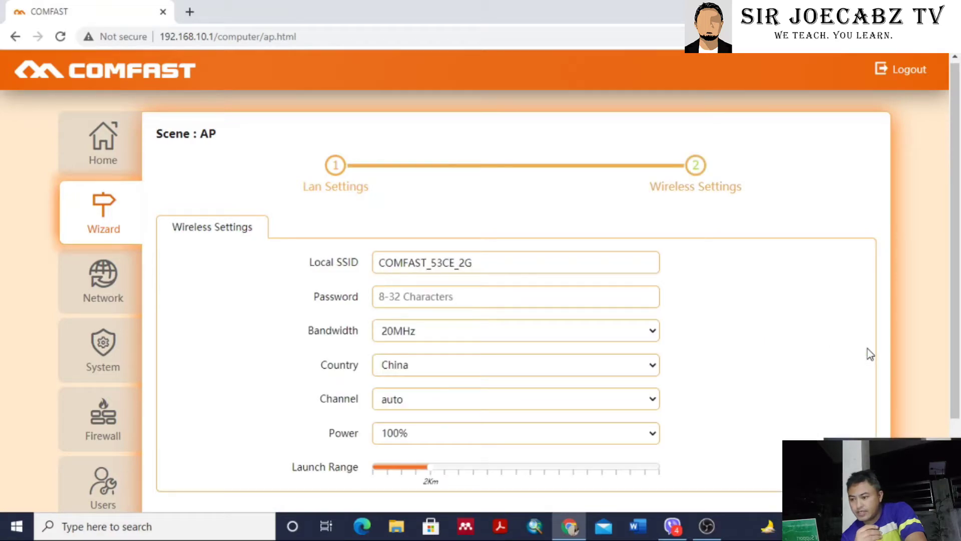
Rename the Local SSID from COMFAST_53CE_2G to PISO_WIFI.
drag(517, 262, 344, 260)
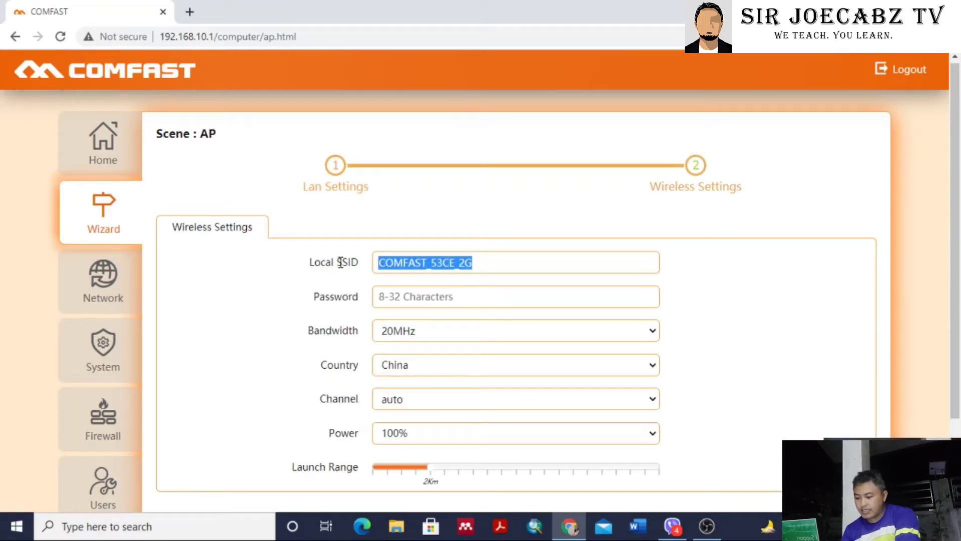
click(819, 525)
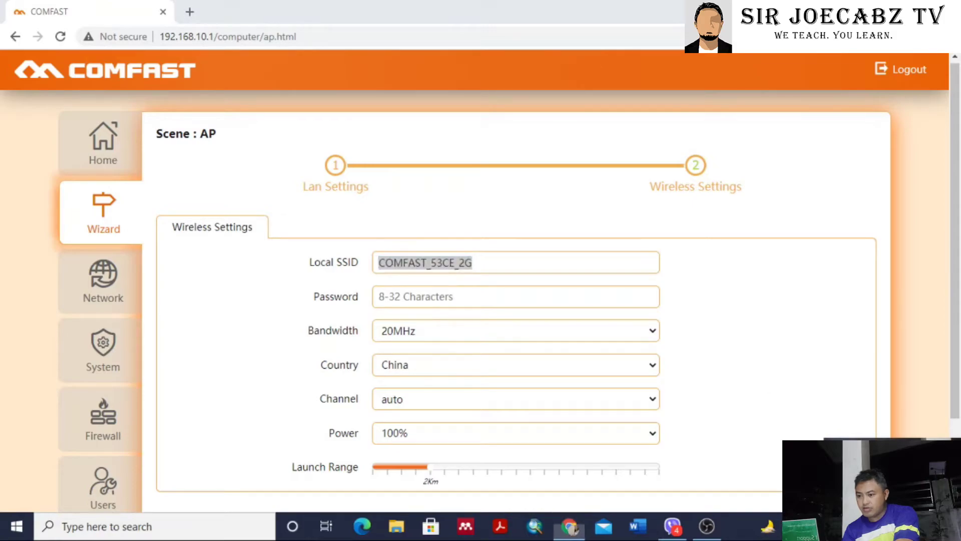
click(565, 348)
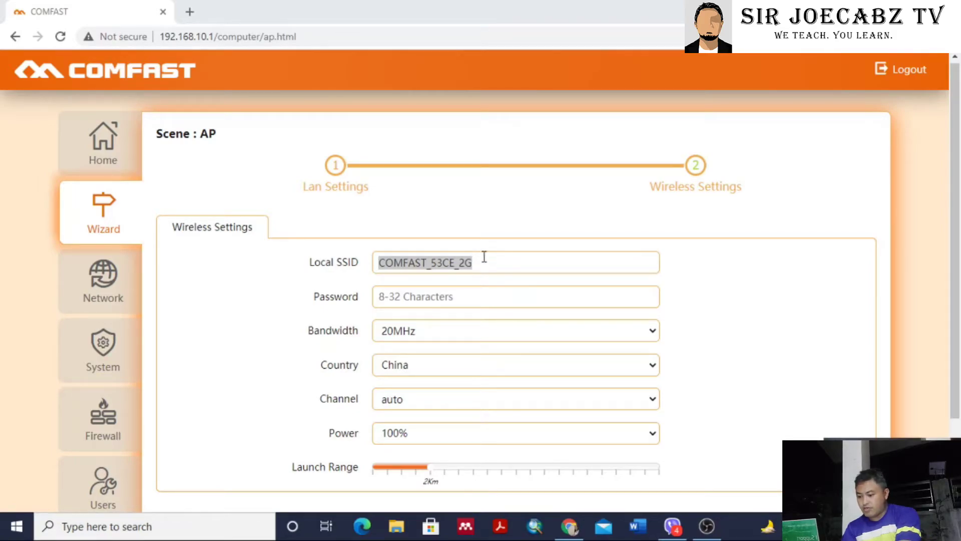
click(484, 260)
drag(482, 262, 369, 272)
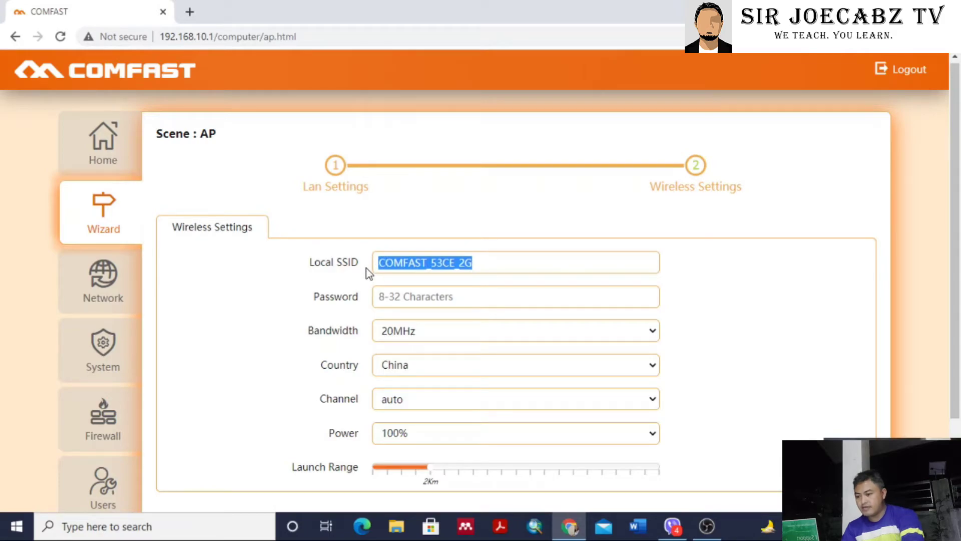
text(PISO_WIFI)
Enter the Wi-Fi password, correcting a mistyped start.
click(417, 295)
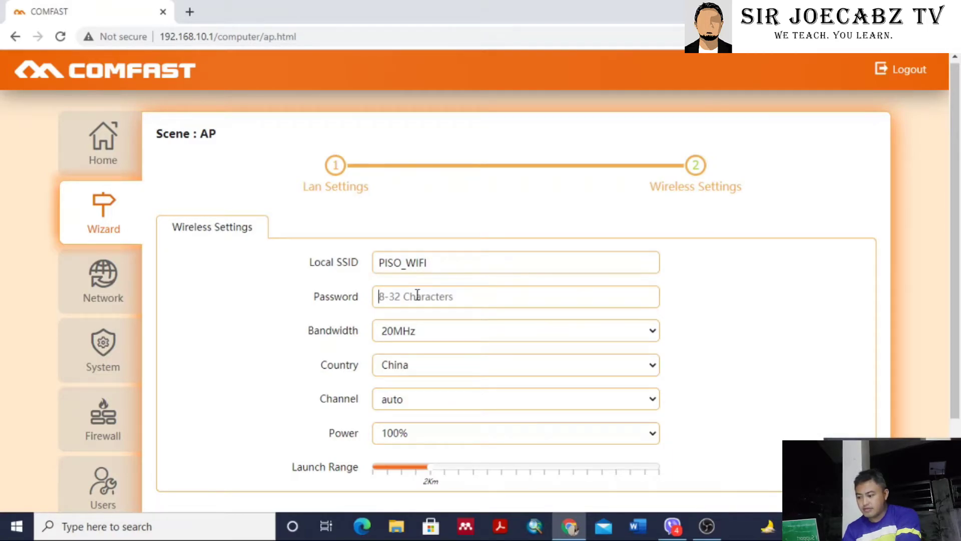
scroll(406, 265, down, 1)
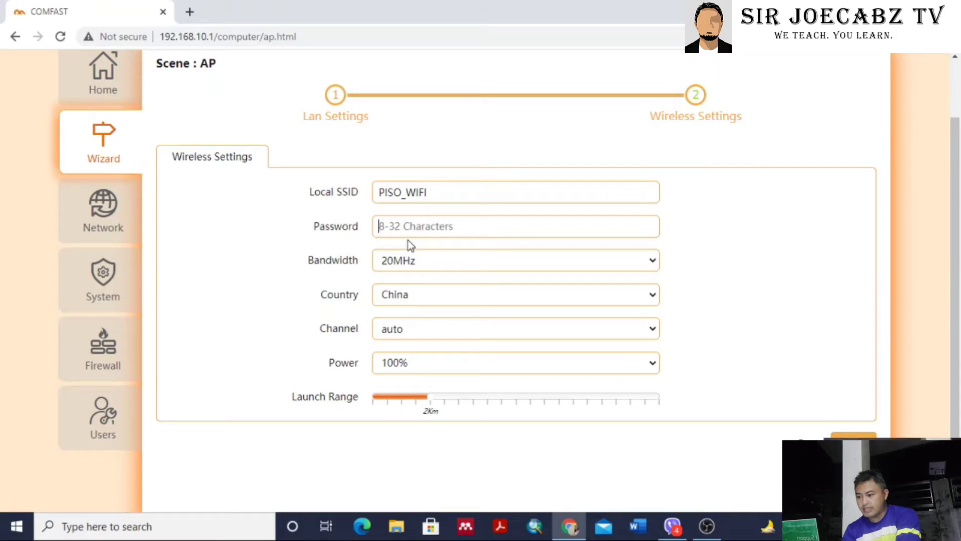
text(JS)
key(BackSpace)
key(BackSpace)
key(BackSpace)
key(BackSpace)
text(1234)
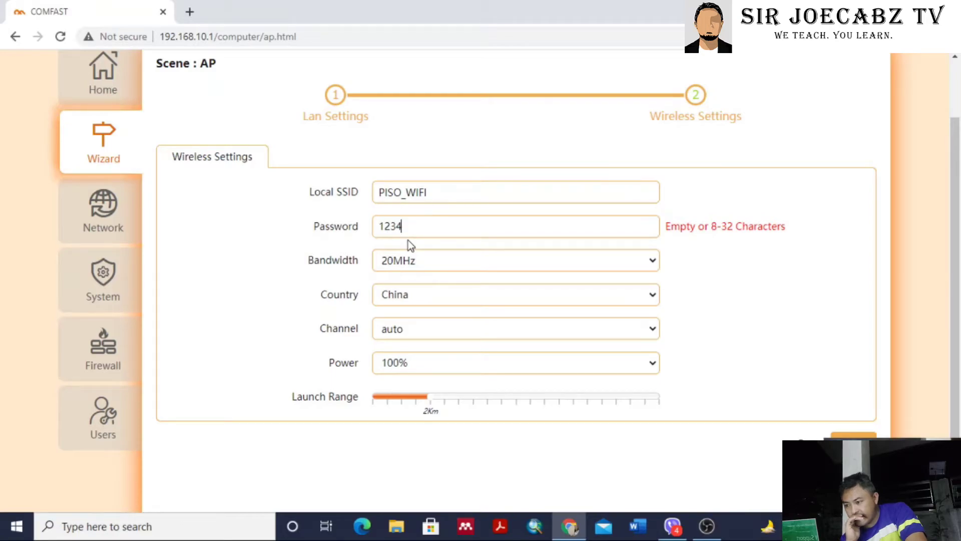
text(56789)
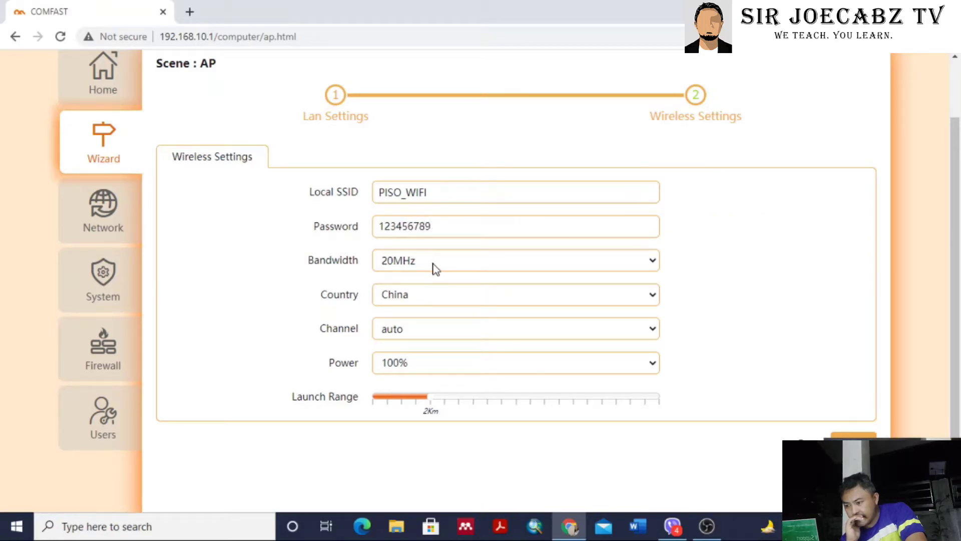
Keep the bandwidth at 20MHz and the country as China.
click(433, 264)
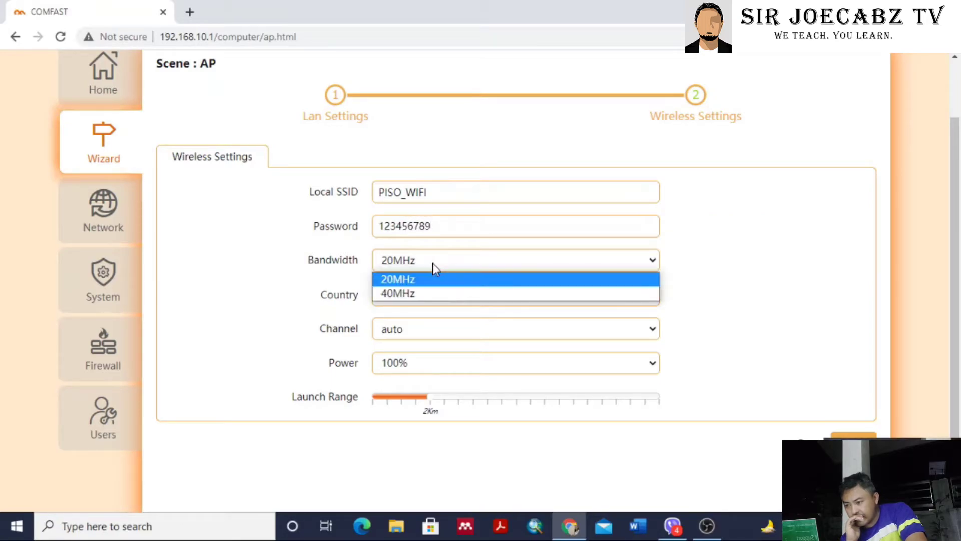
click(402, 282)
scroll(294, 300, down, 1)
click(387, 263)
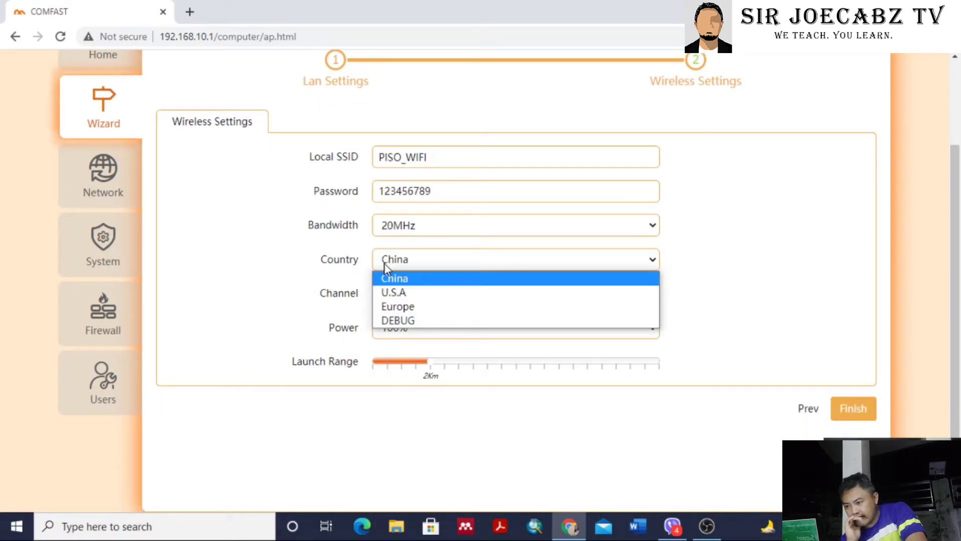
click(352, 275)
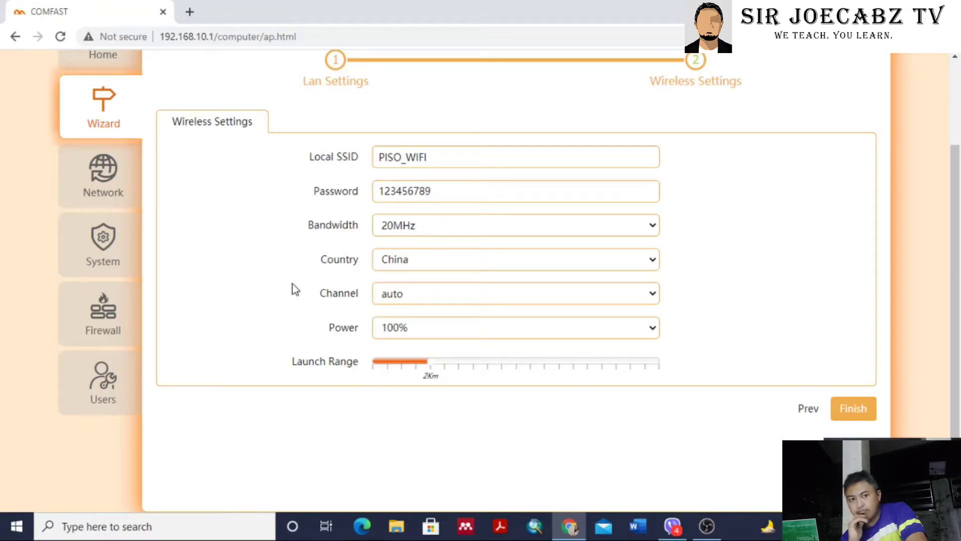
Set the channel to 1-2412HMz and raise the launch range to its 10Km maximum.
click(409, 294)
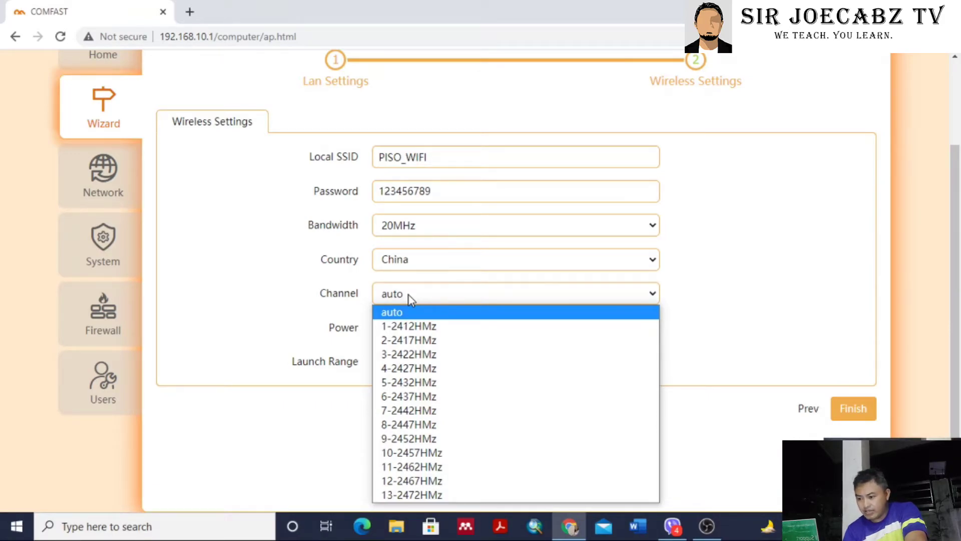
click(701, 296)
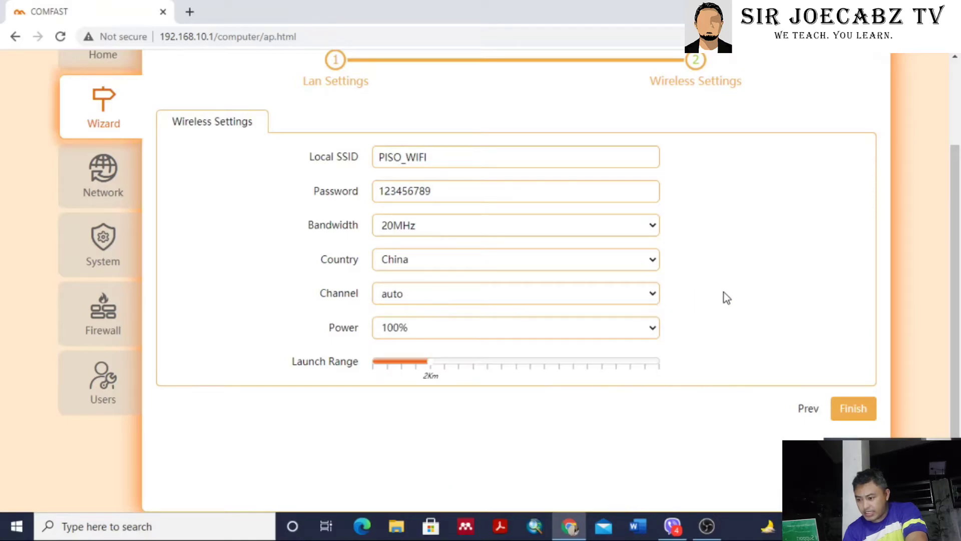
click(404, 295)
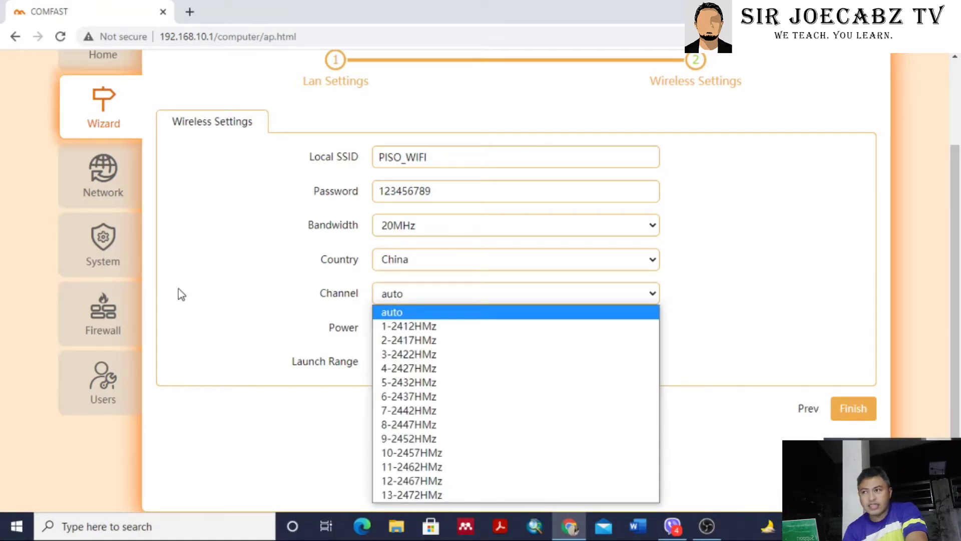
click(233, 296)
click(398, 299)
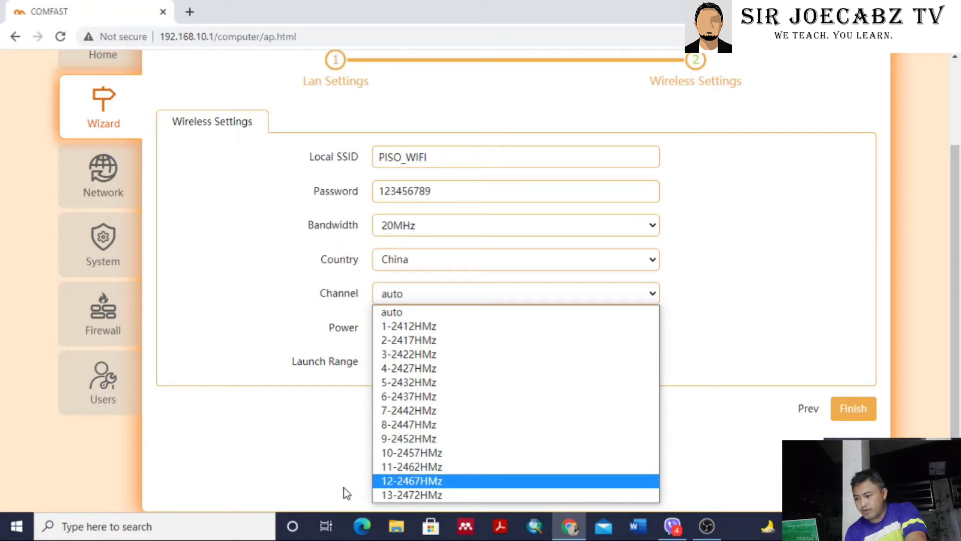
click(265, 341)
click(425, 293)
click(407, 327)
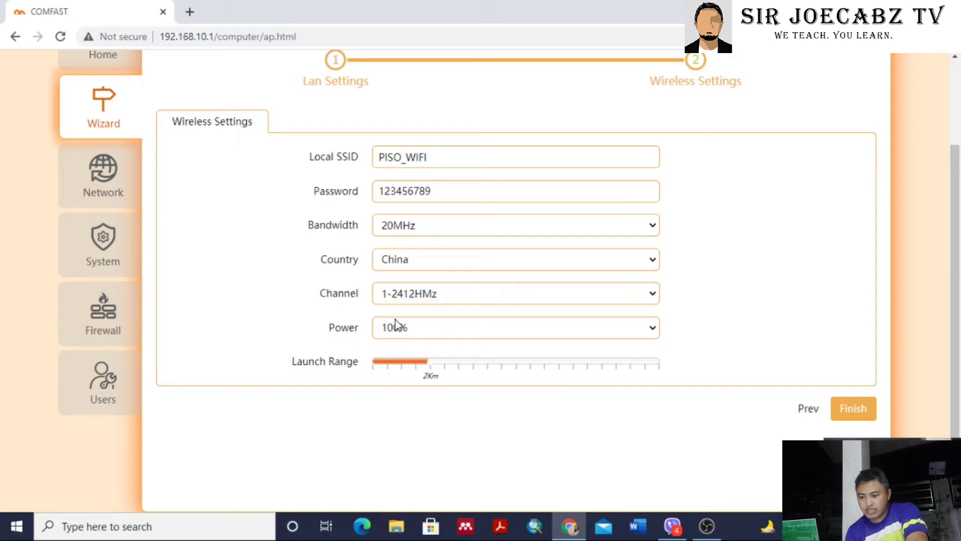
drag(435, 369, 684, 369)
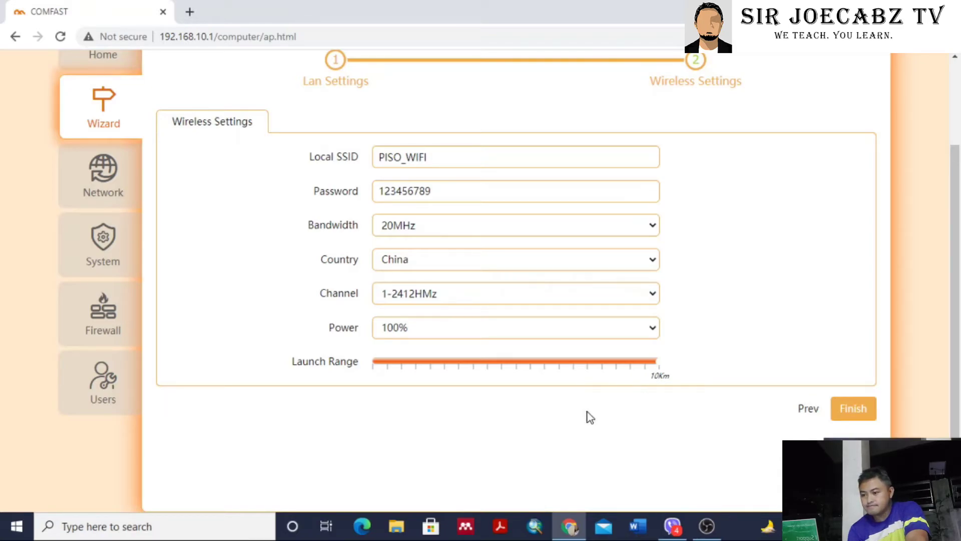
Finish the wizard so the CPE applies the new AP settings.
click(859, 411)
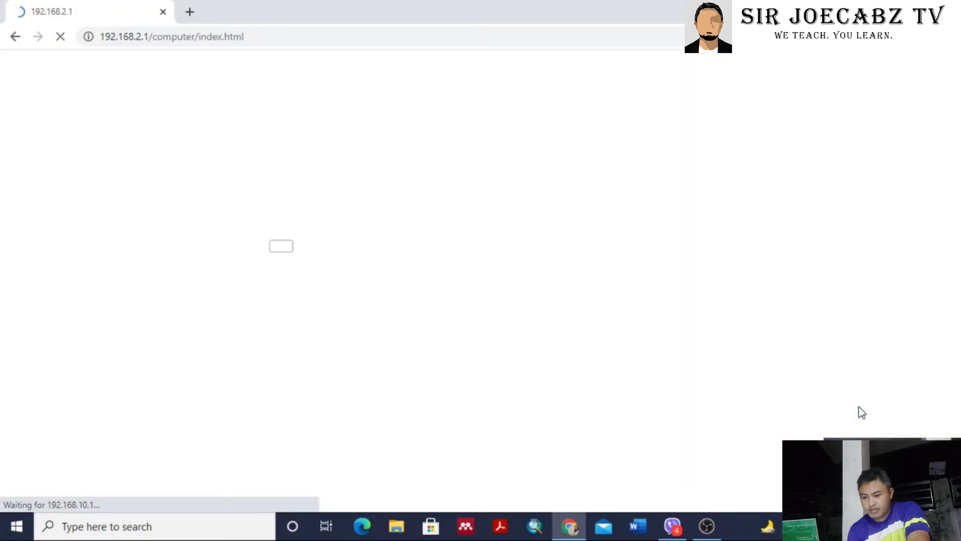
click(166, 38)
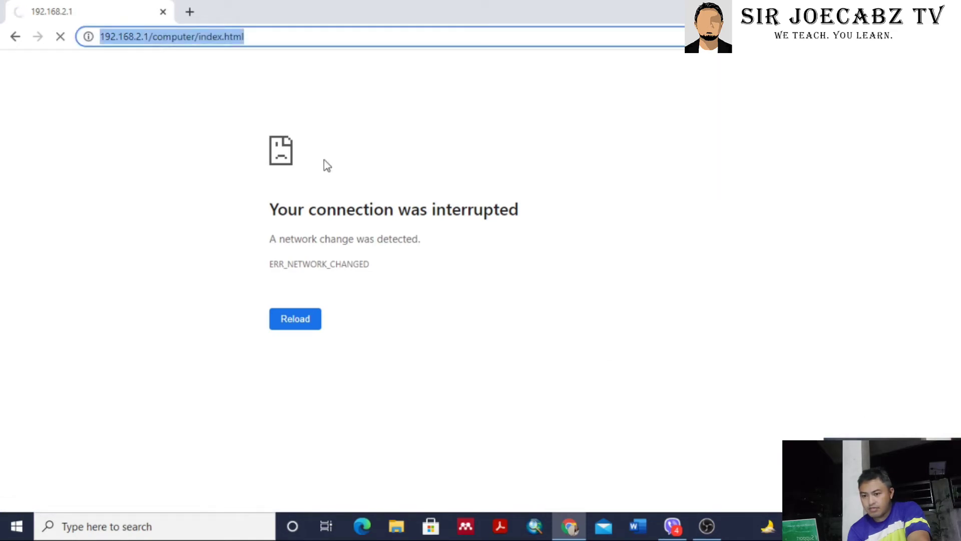
click(820, 526)
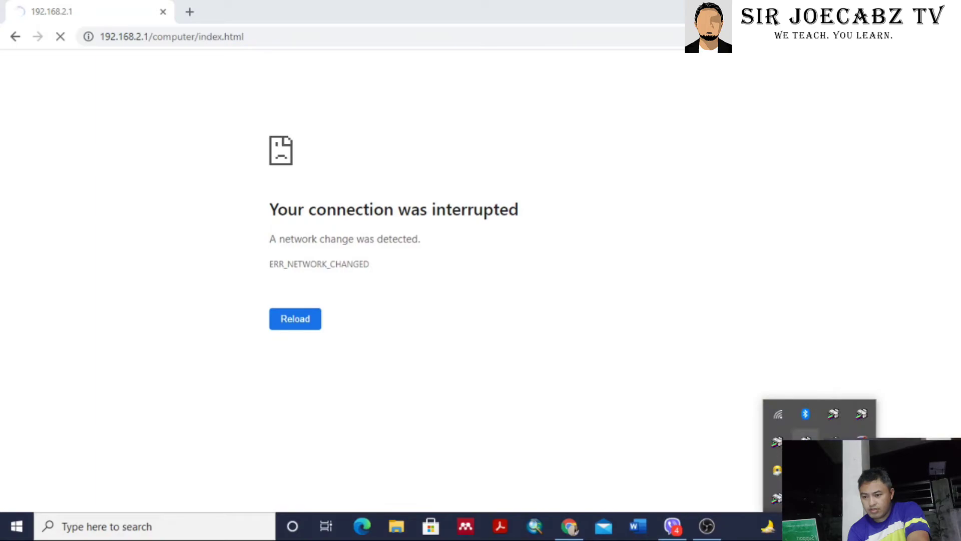
Connect the laptop to the PISO_WIFI network using its security key.
click(785, 419)
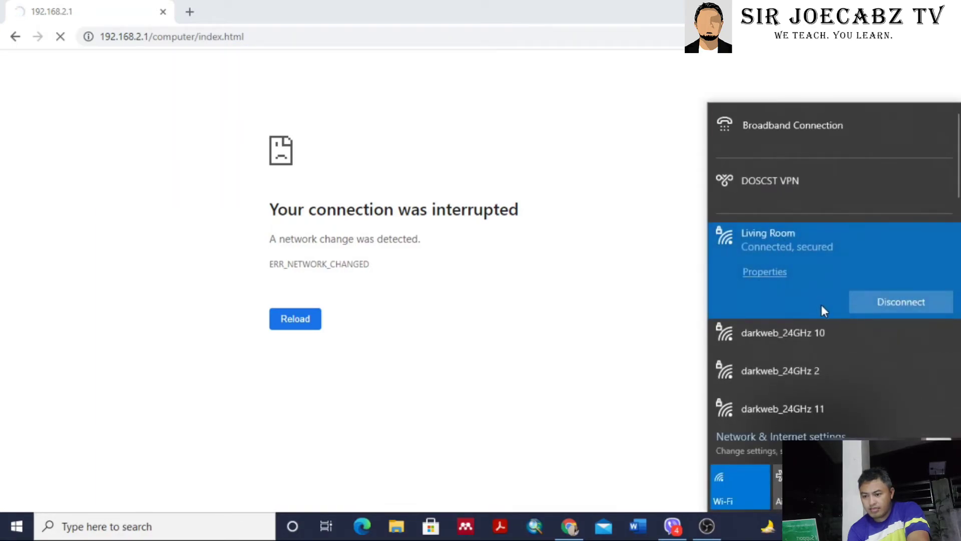
scroll(821, 306, down, 10)
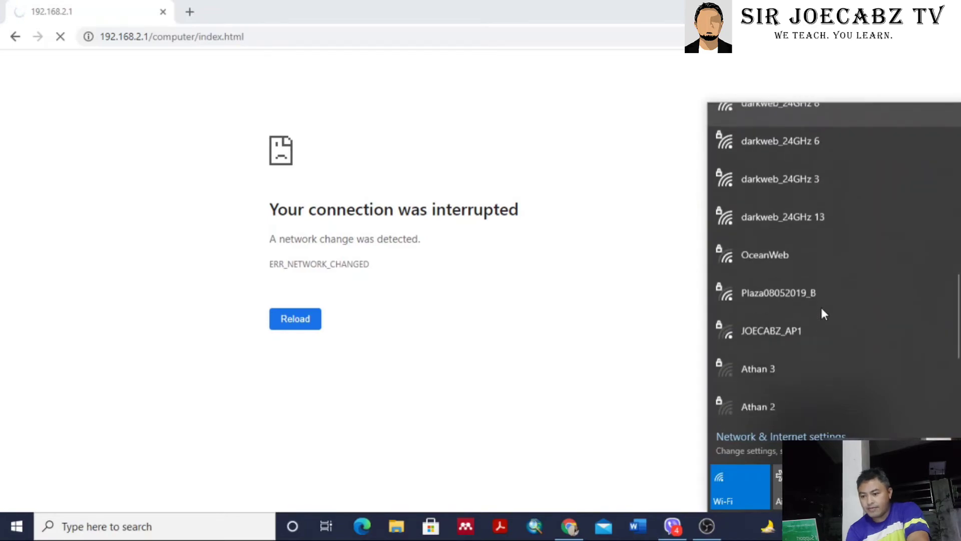
scroll(821, 313, down, 3)
scroll(823, 313, down, 1)
click(784, 330)
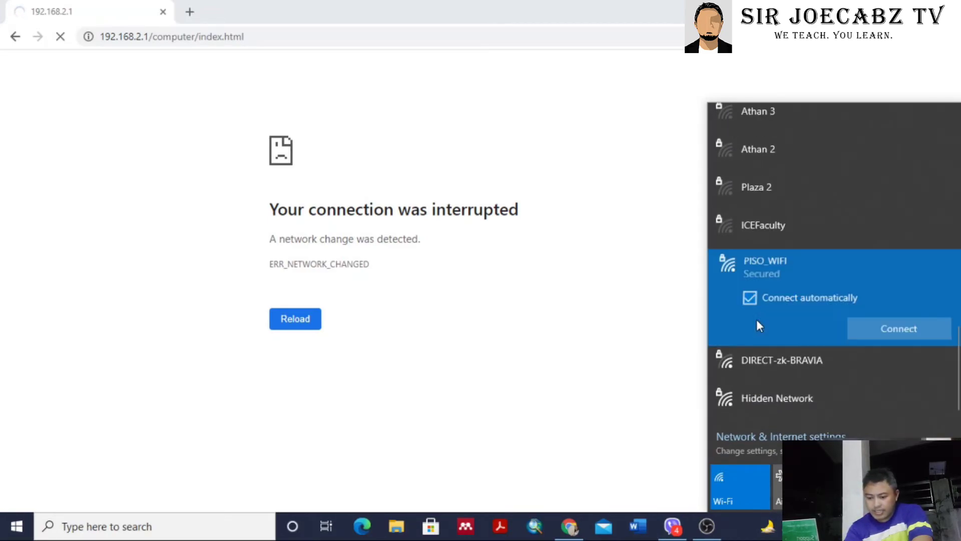
click(894, 340)
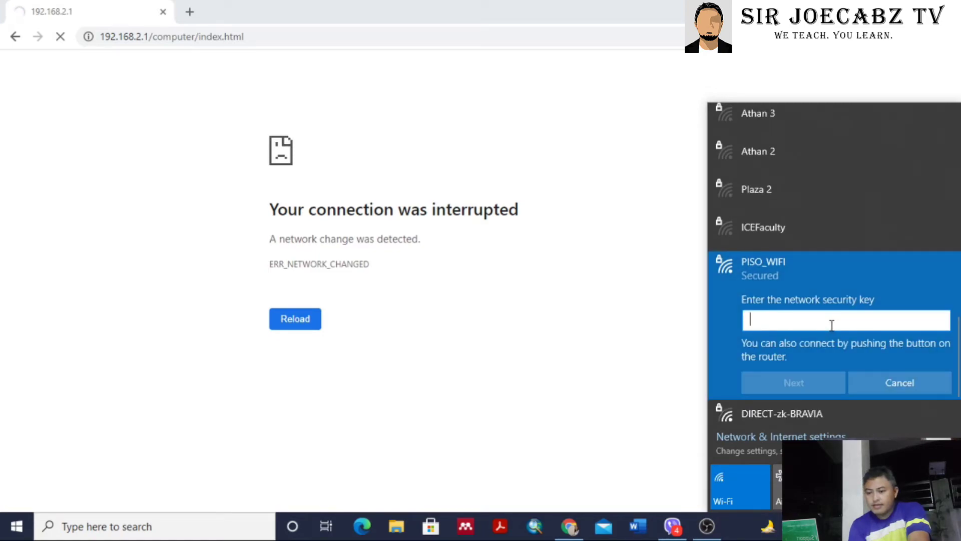
text(•••••••••)
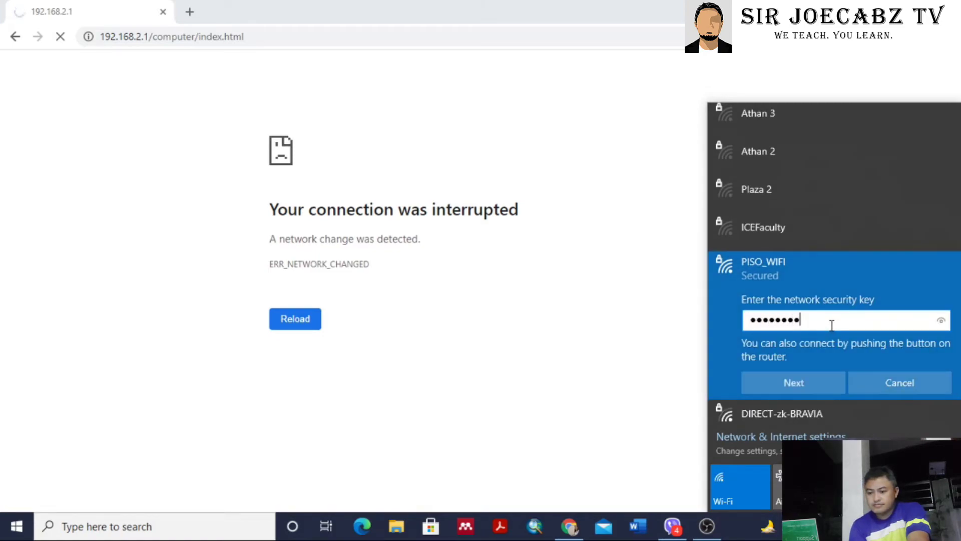
click(808, 382)
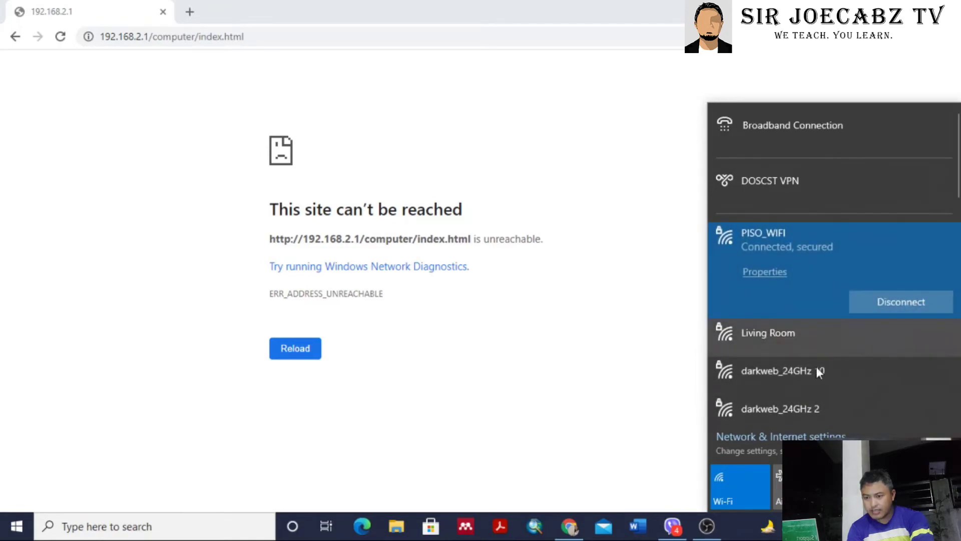
click(618, 422)
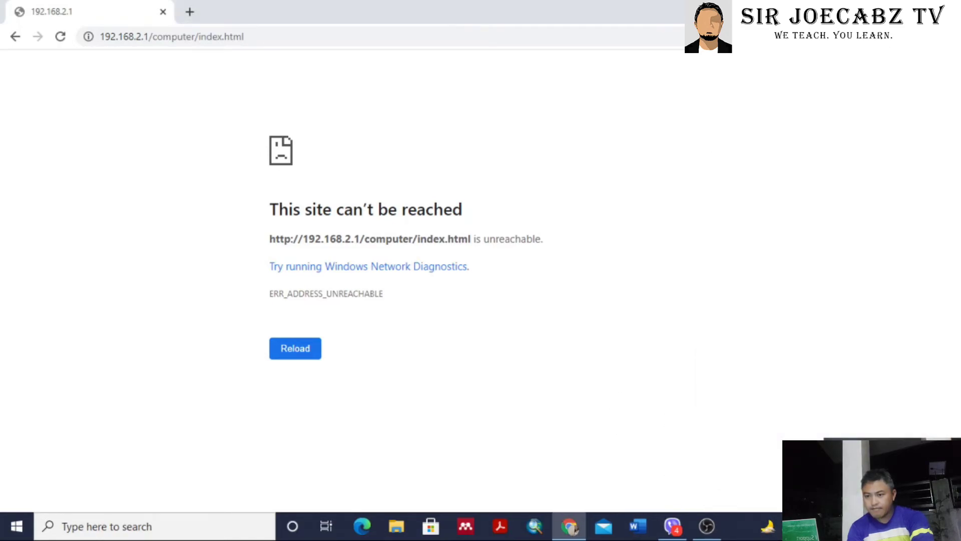
Open a new Chrome tab, glancing back at the 192.168.2.1 error tab.
click(819, 526)
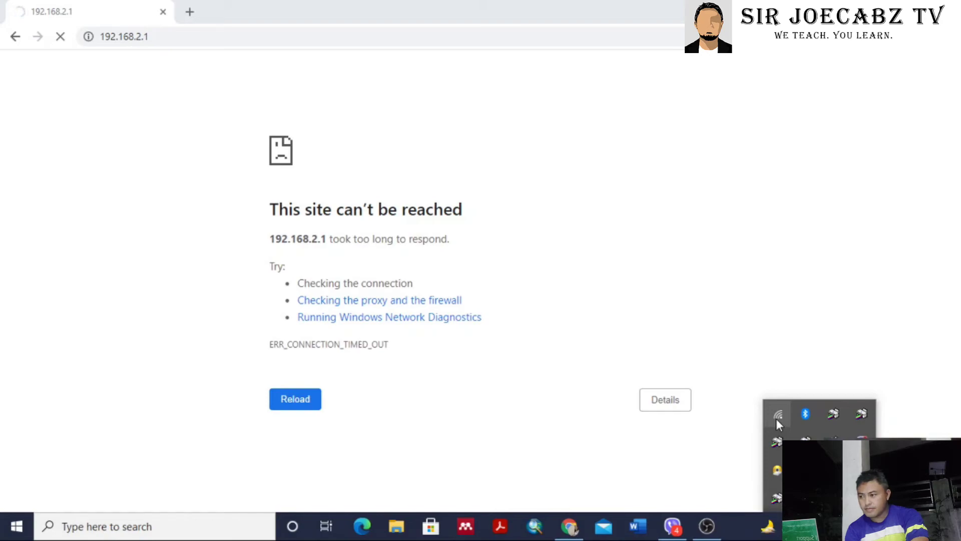
click(190, 11)
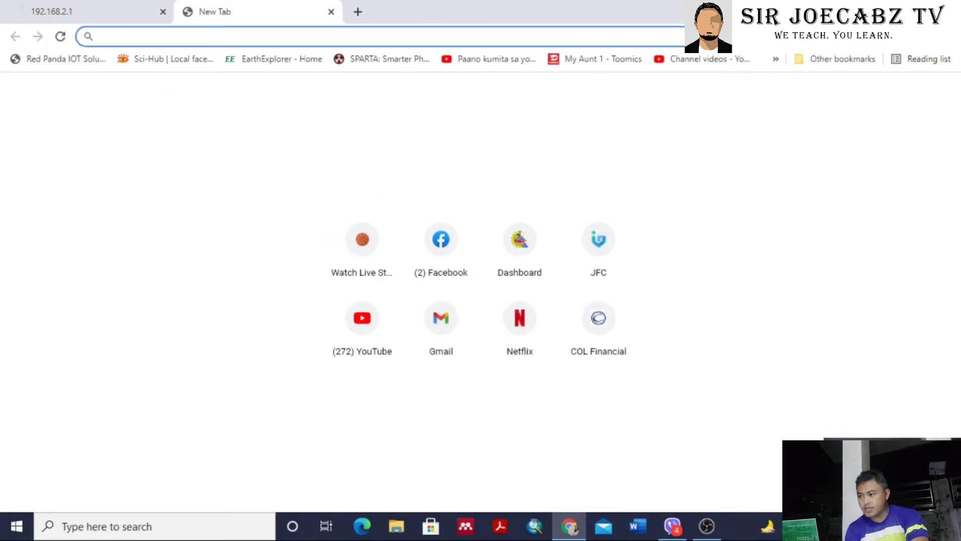
click(820, 526)
click(119, 19)
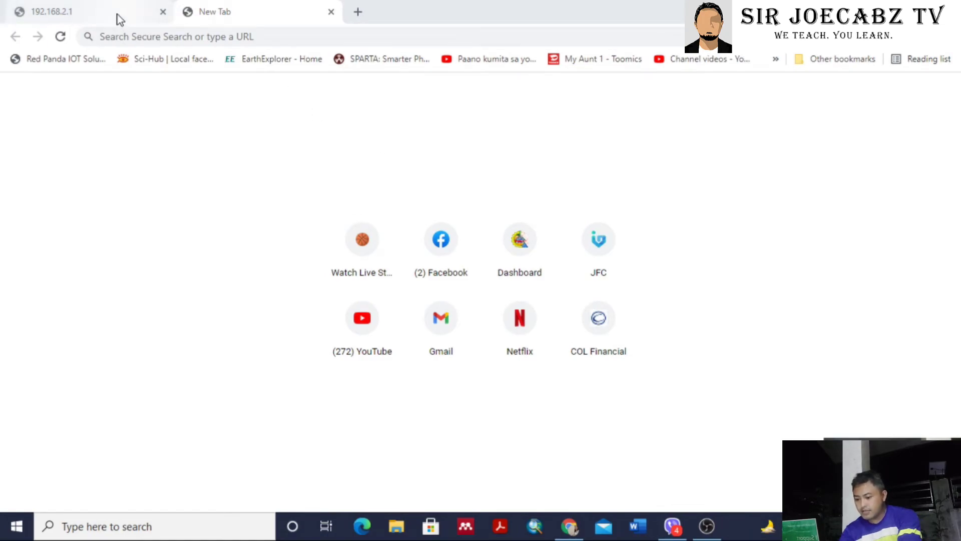
click(120, 19)
click(255, 20)
click(119, 19)
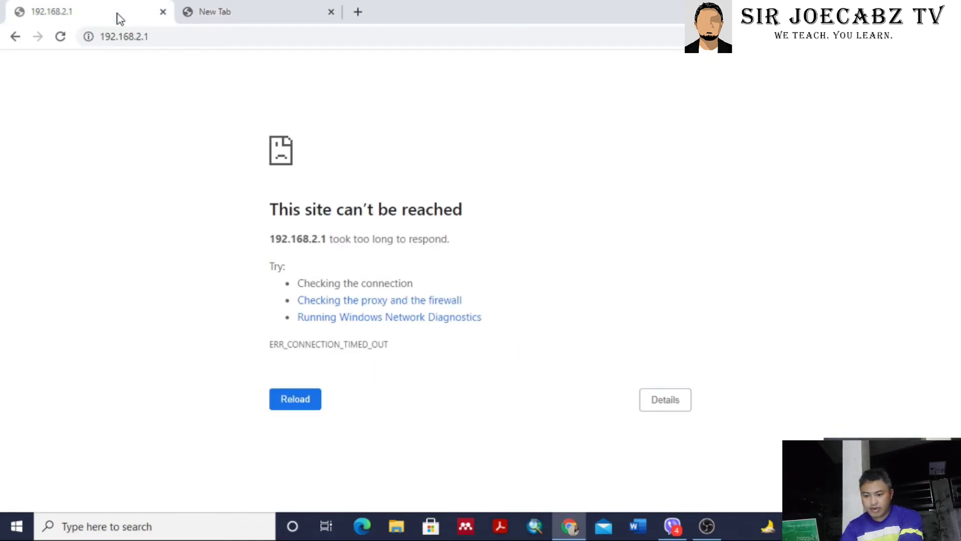
click(254, 15)
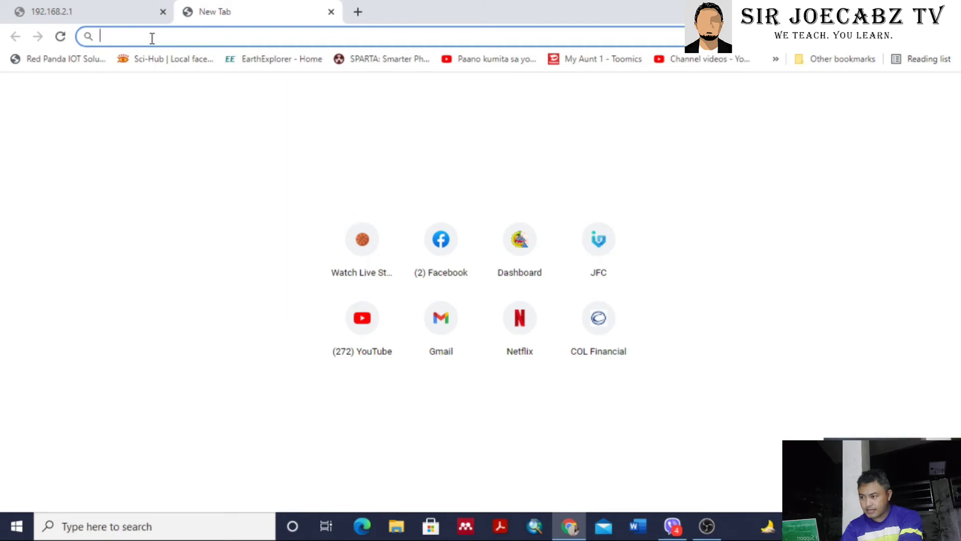
Load Google and search for 'piso wifi' to confirm internet access.
text(google.com)
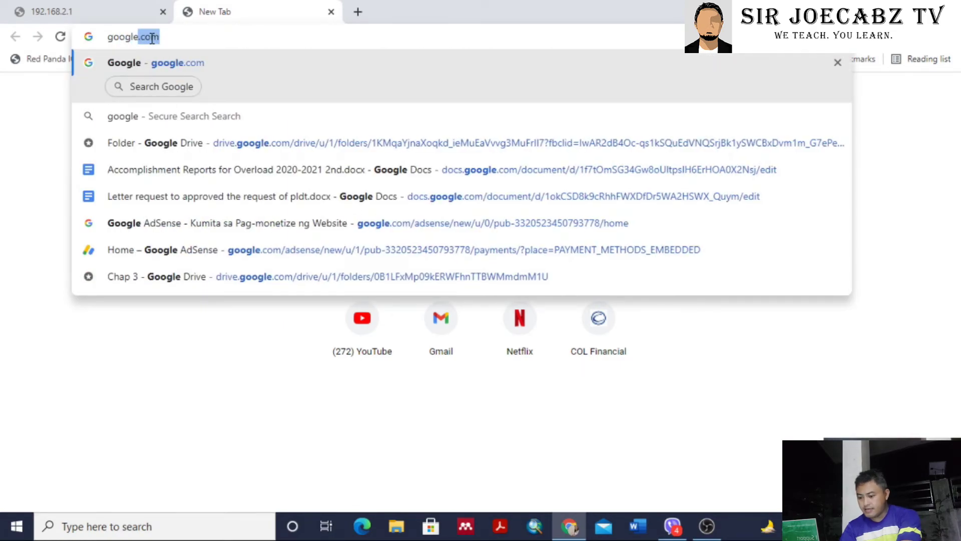
key(Return)
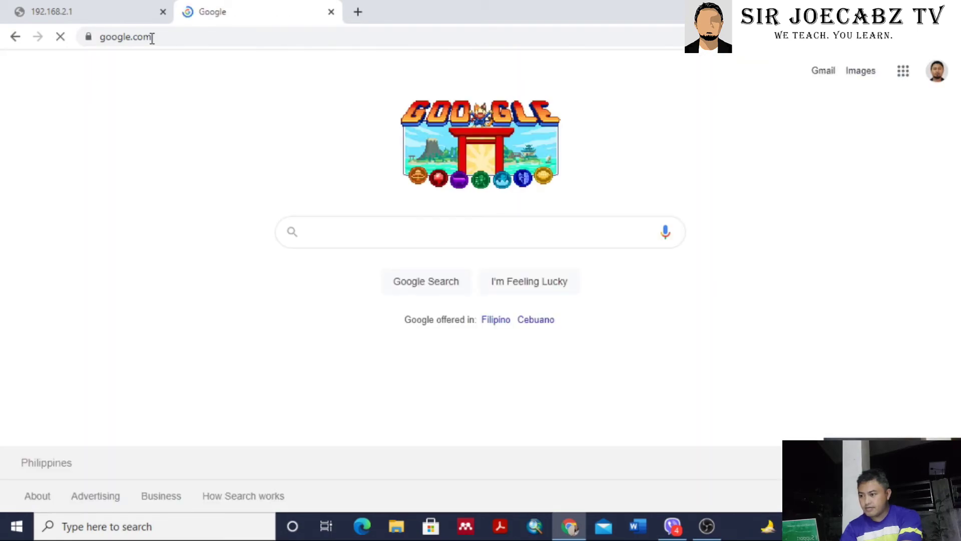
text(piso wifi)
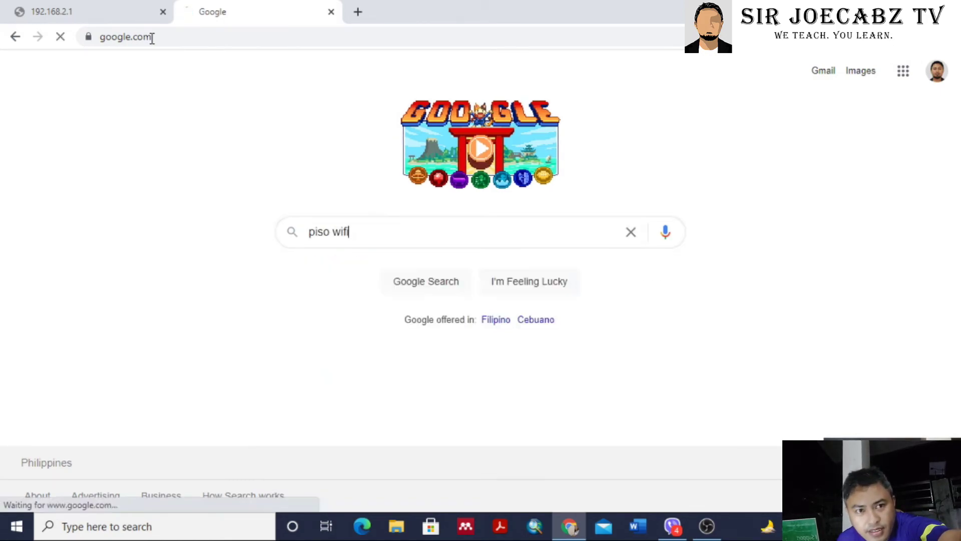
key(Return)
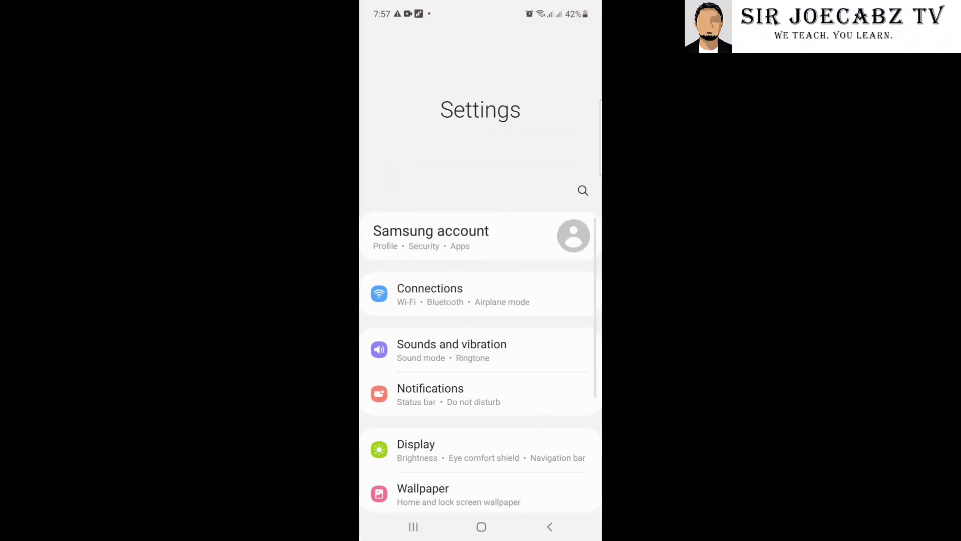
On the phone, select PISO_WIFI under Connections > Wi-Fi, enter and verify its password, and connect.
click(429, 288)
click(396, 80)
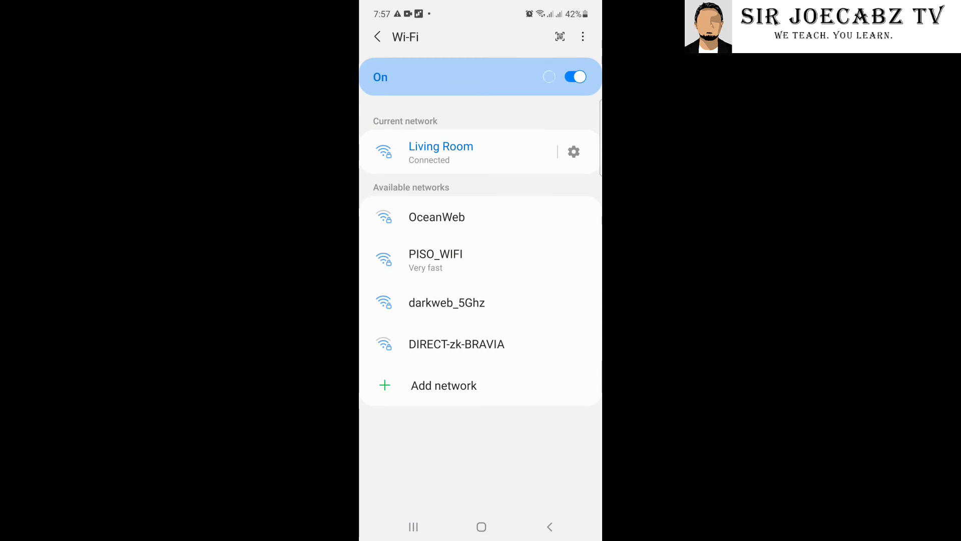
click(436, 258)
text(123456)
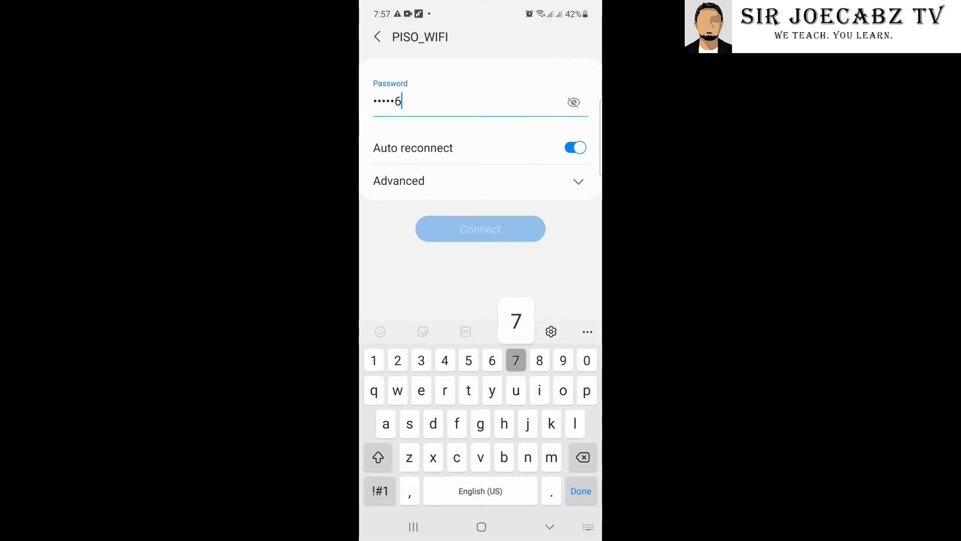
text(789)
click(574, 102)
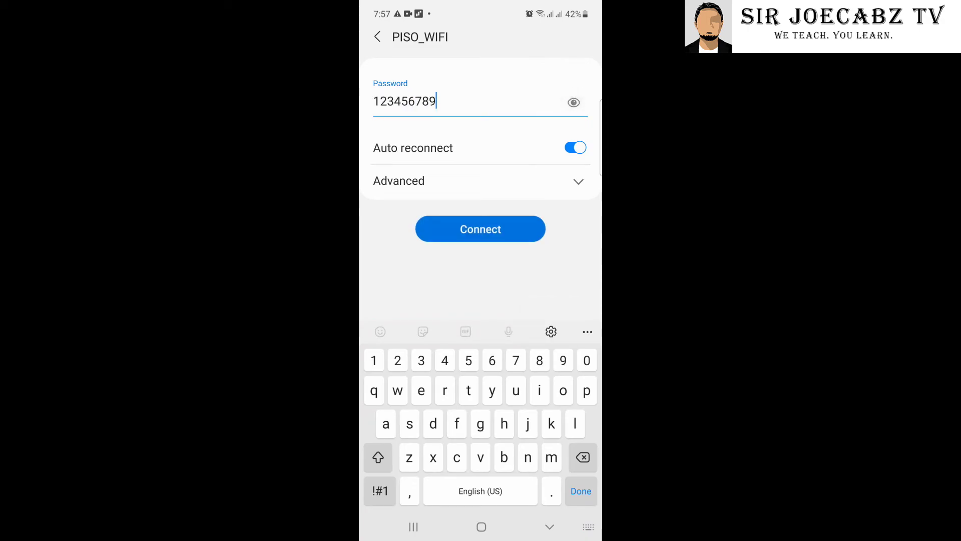
click(481, 228)
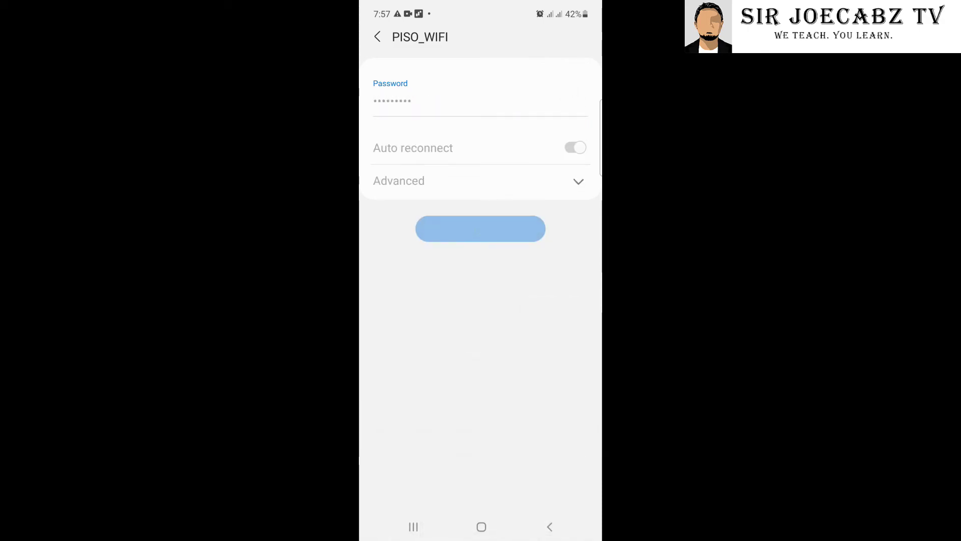